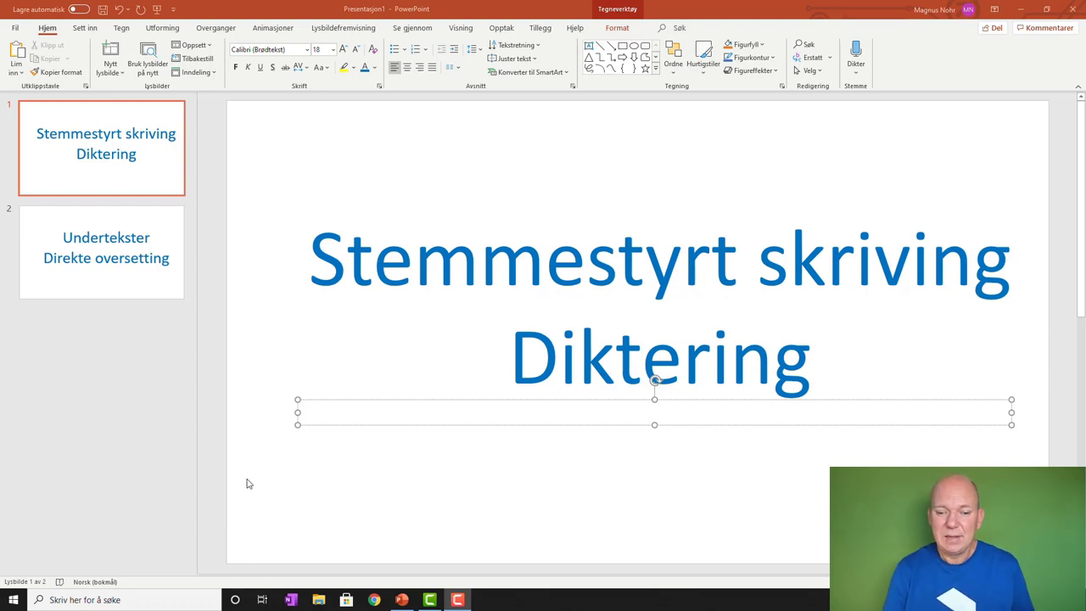
- Place the insertion point in the empty text box under the slide 1 title
left_click(369, 416)
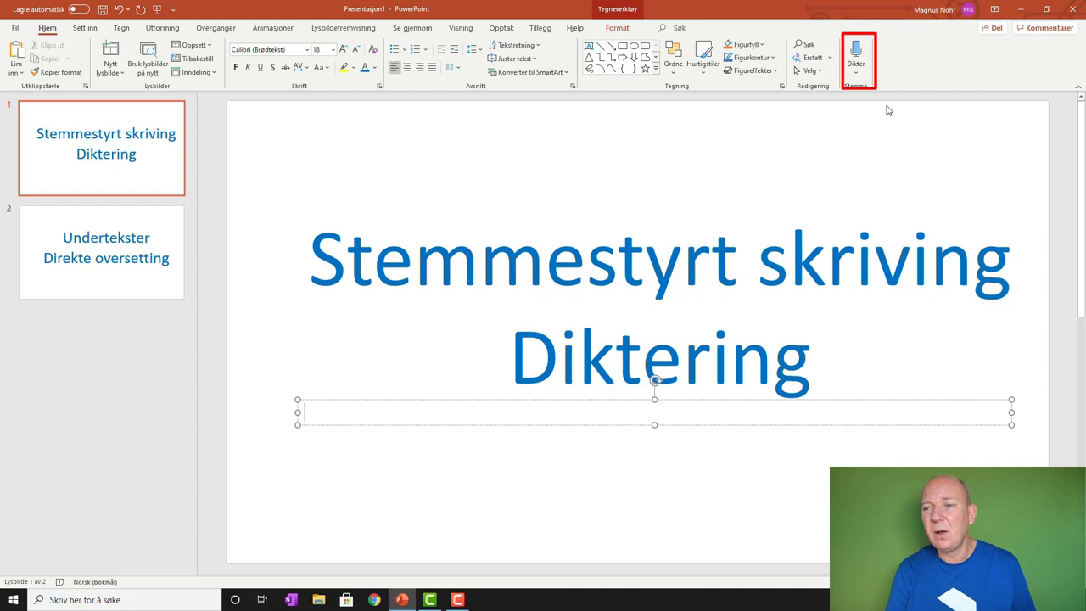
- Check the Dikter languages, then dictate Norwegian sentences about speech-to-text into the slide 1 text box
left_click(860, 75)
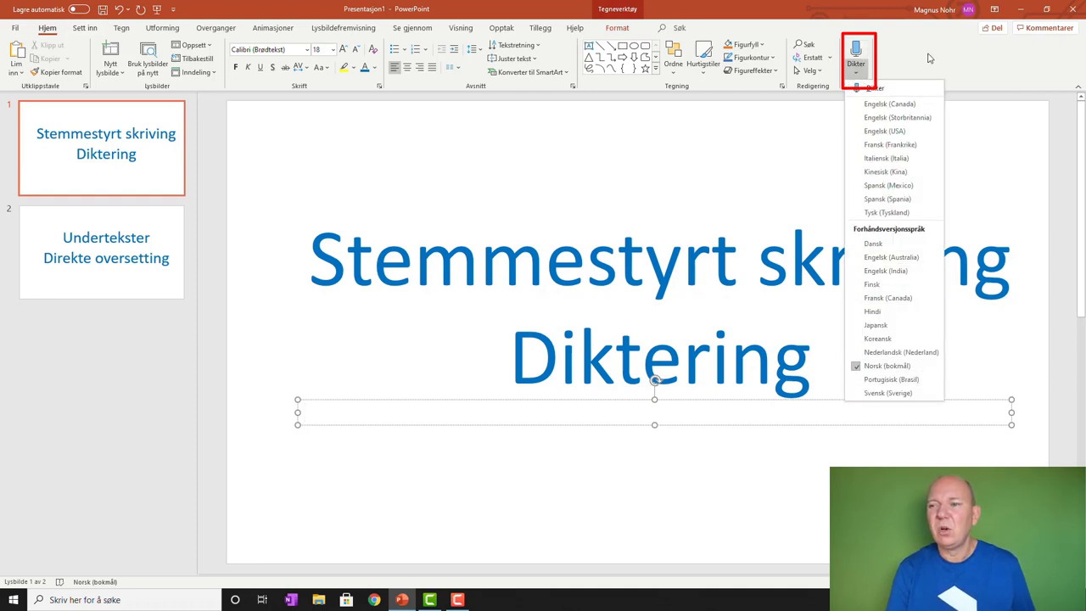
left_click(929, 60)
left_click(857, 51)
left_click(859, 51)
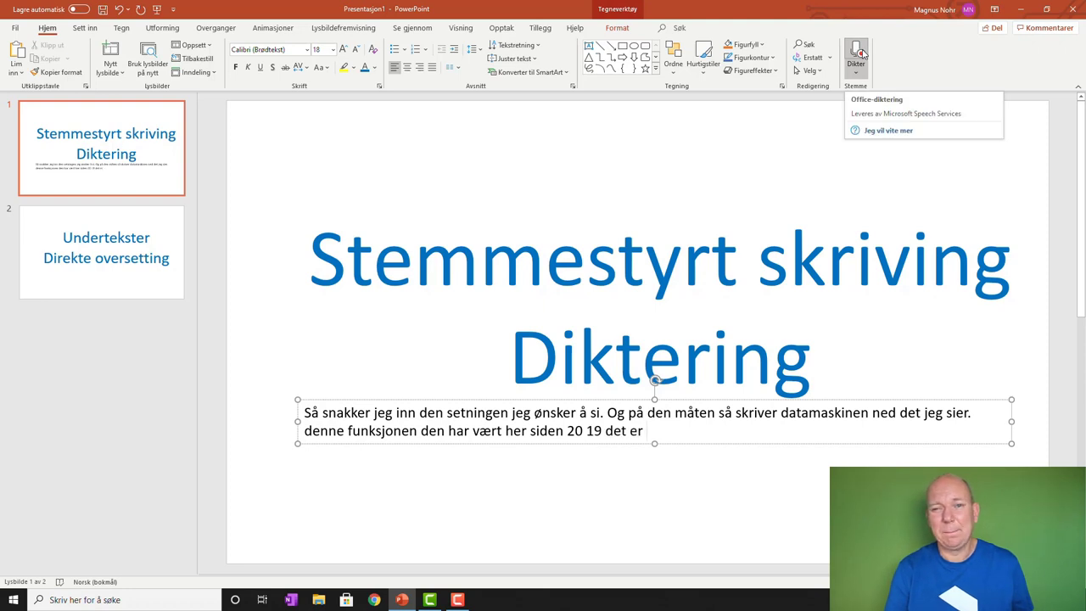
left_click(859, 52)
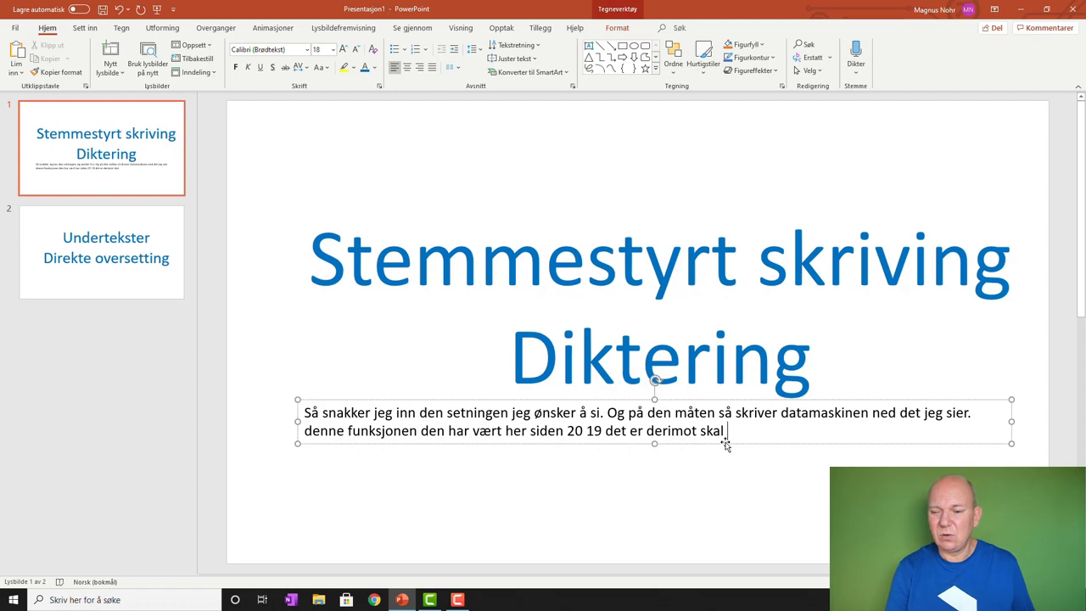
- Delete all the dictated sentences from the text box on slide 1
left_click_drag(737, 429, 82, 378)
key("Delete")
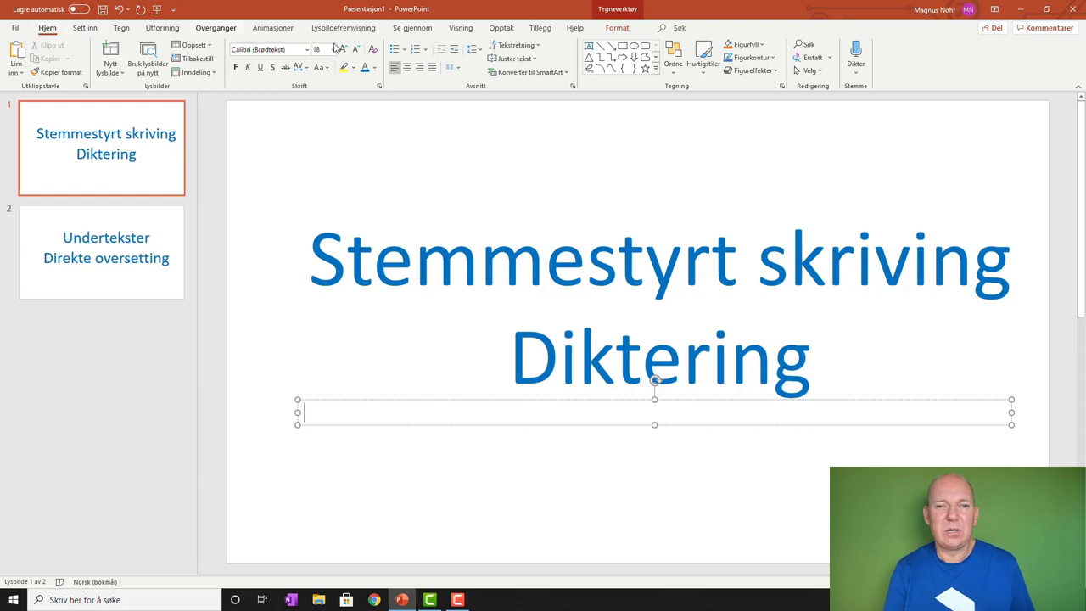
left_click(361, 28)
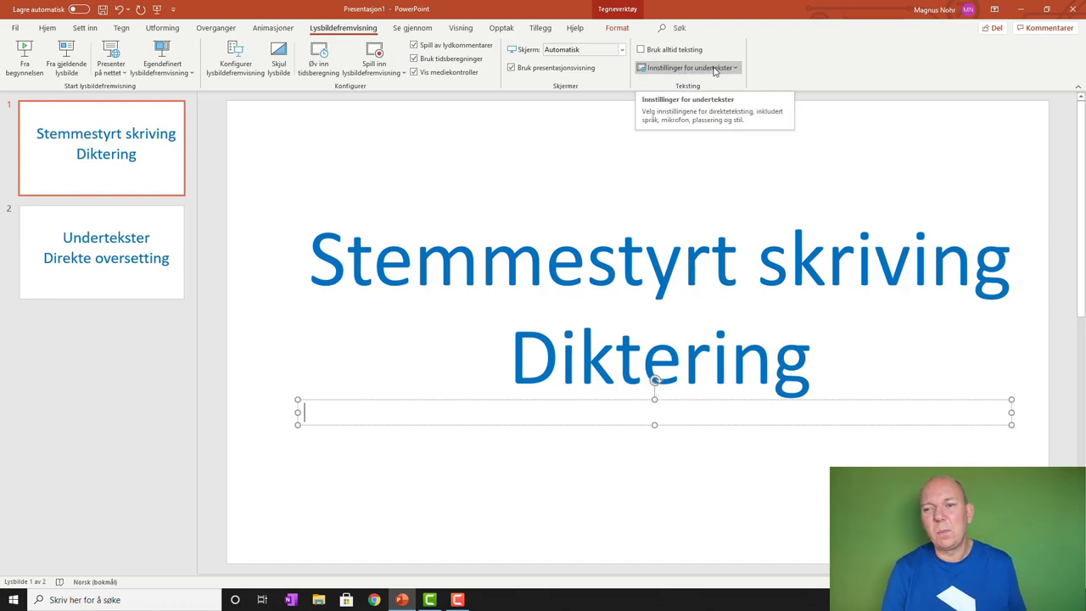
- Set the subtitle language under Innstillinger for undertekster to Norsk (bokmål)
left_click(715, 71)
mouse_move(729, 82)
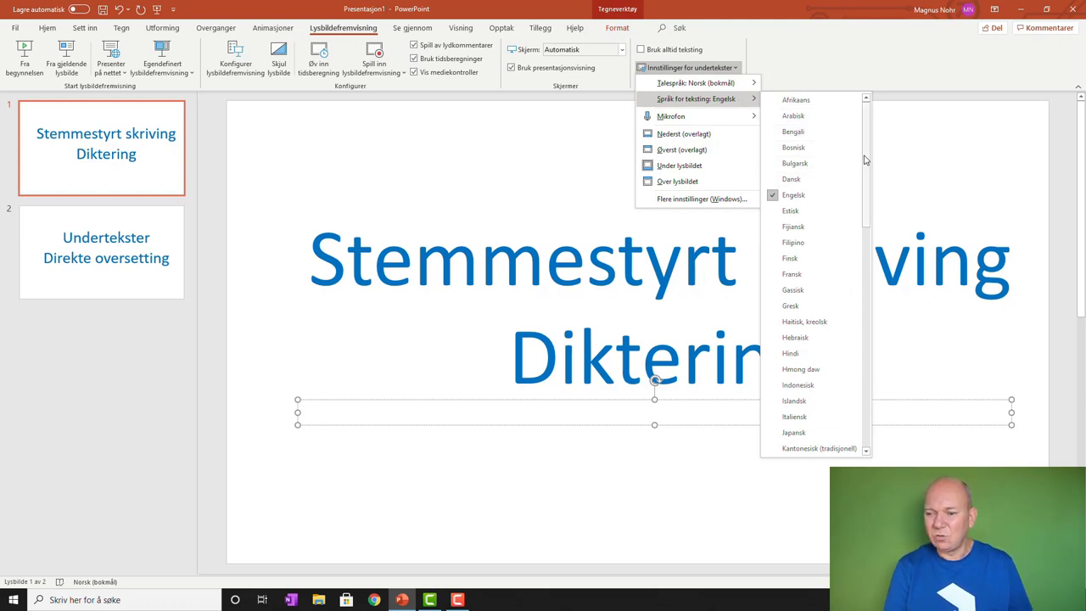
left_click_drag(866, 162, 864, 235)
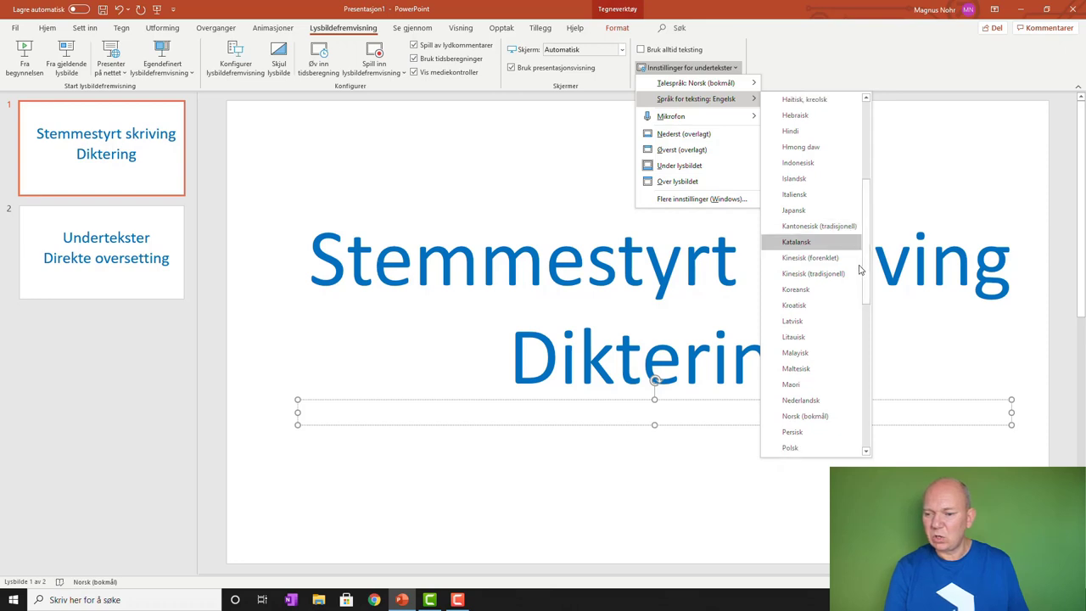
left_click(832, 418)
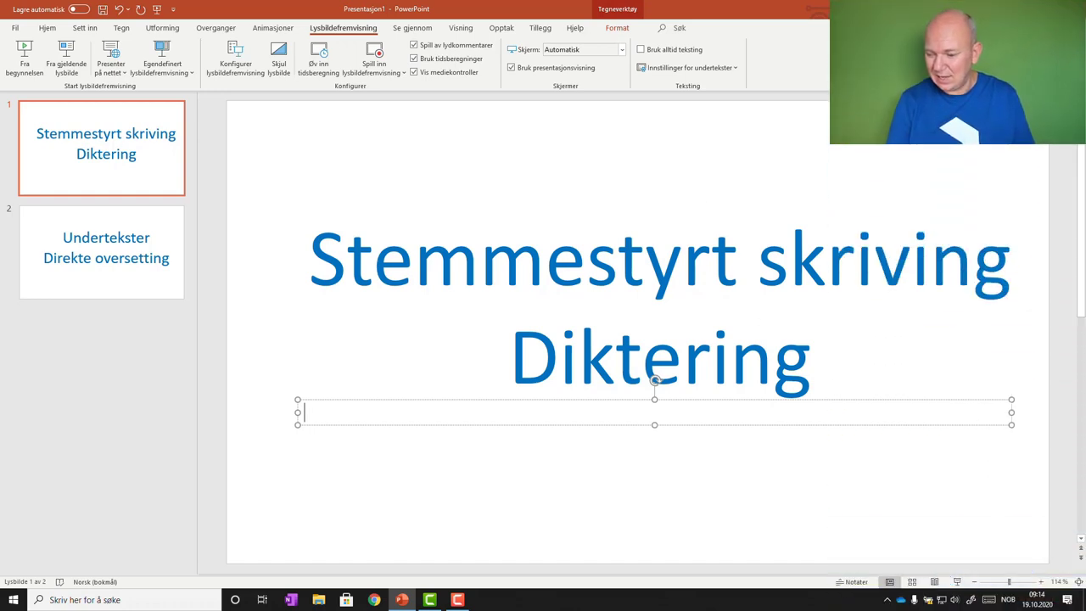
- Start the full-screen slideshow from slide 1, 'Stemmestyrt skriving / Diktering'
left_click(957, 584)
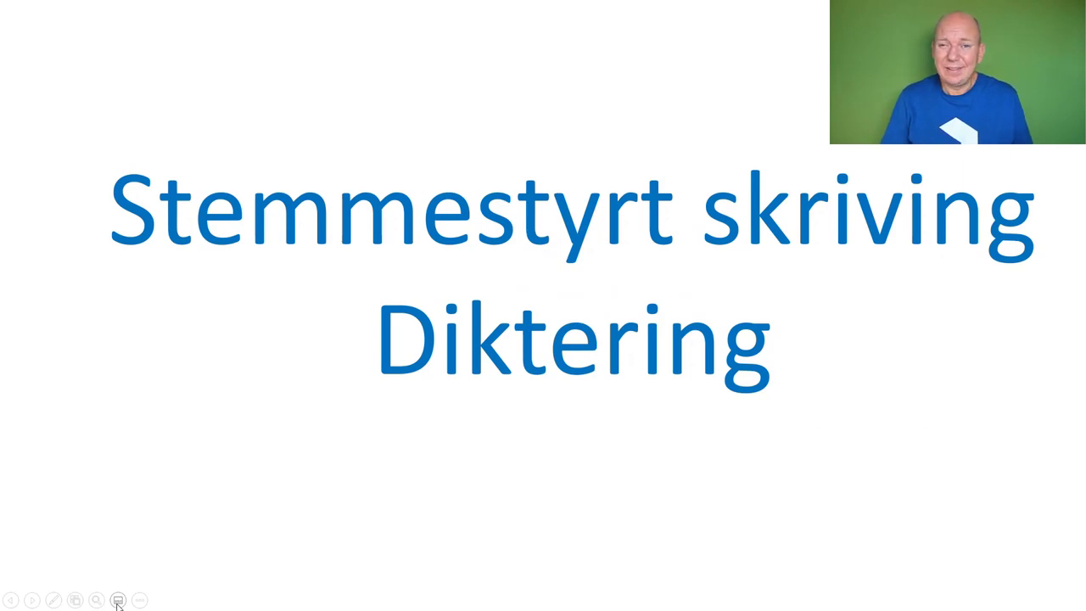
left_click(118, 602)
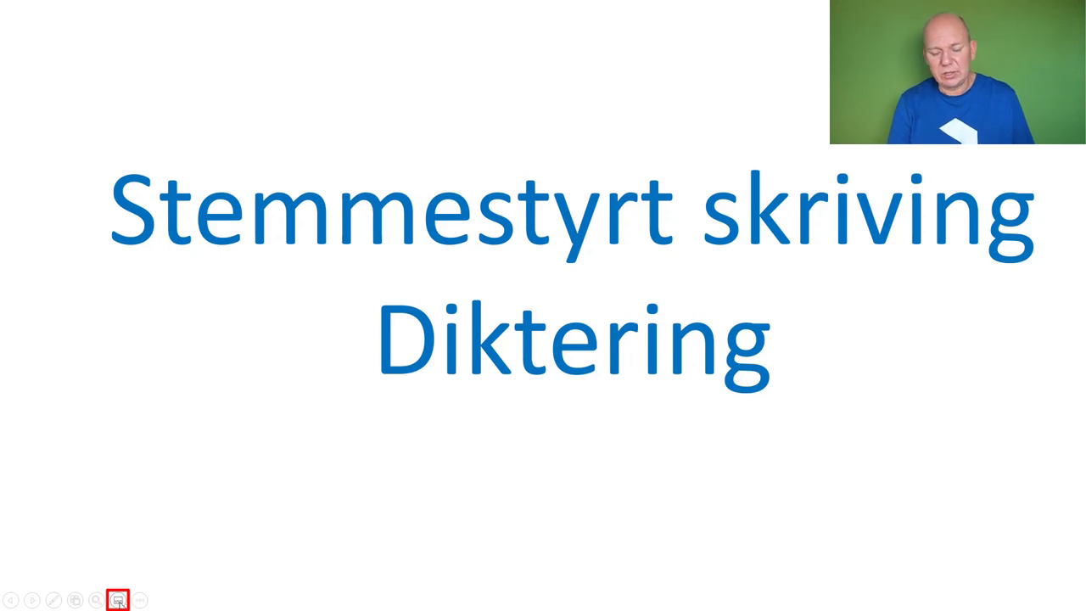
- Turn on live Norsk (bokmål) subtitles during the slide 1 slideshow
left_click(119, 601)
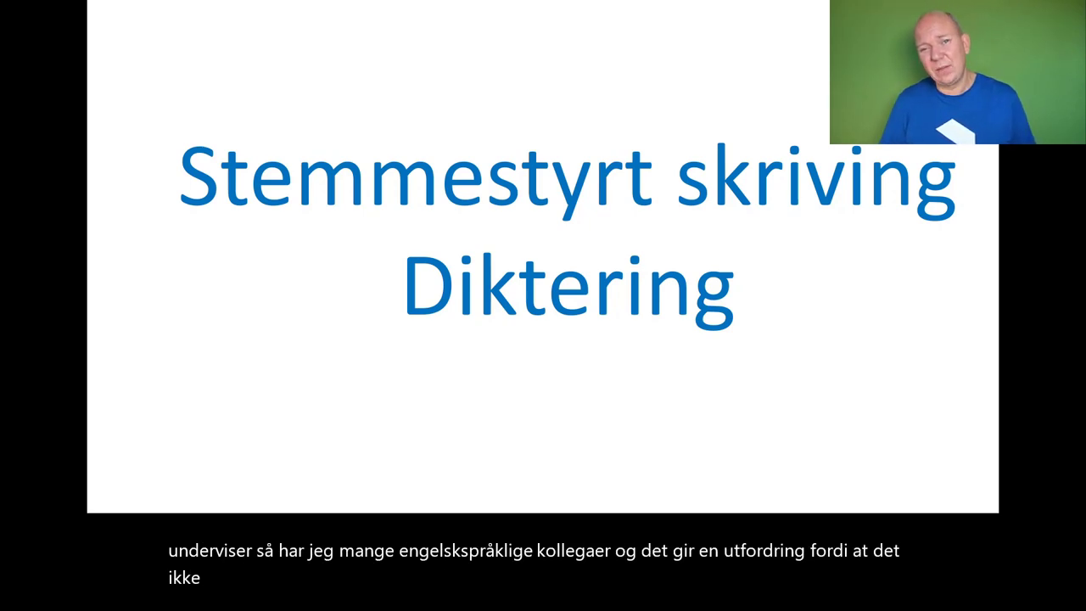
- Exit the slideshow, go to slide 2 'Undertekster', and set the subtitle language to Engelsk
key("Escape")
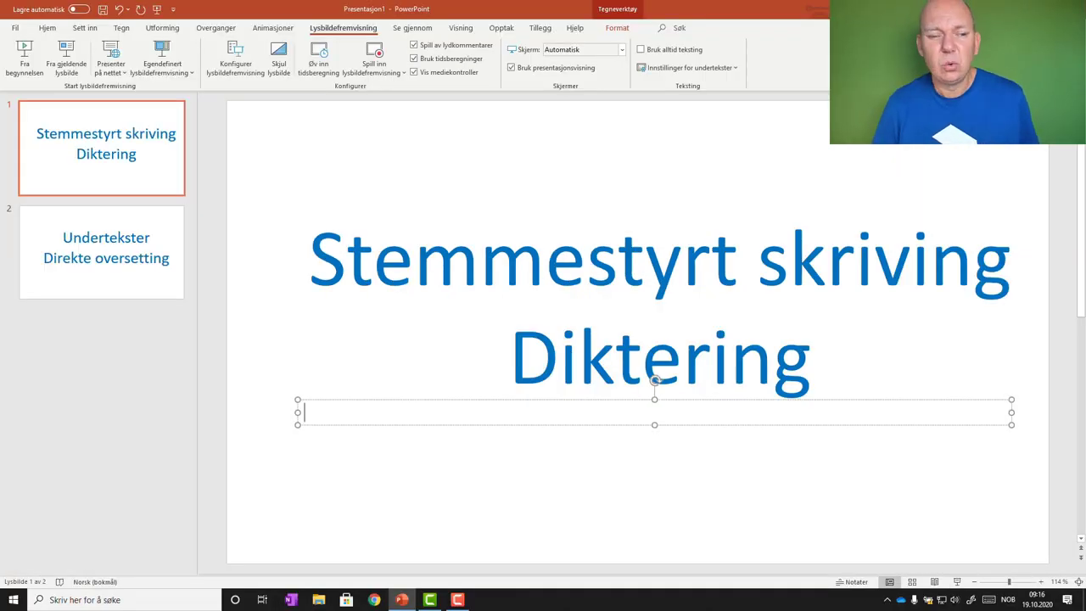
left_click(138, 263)
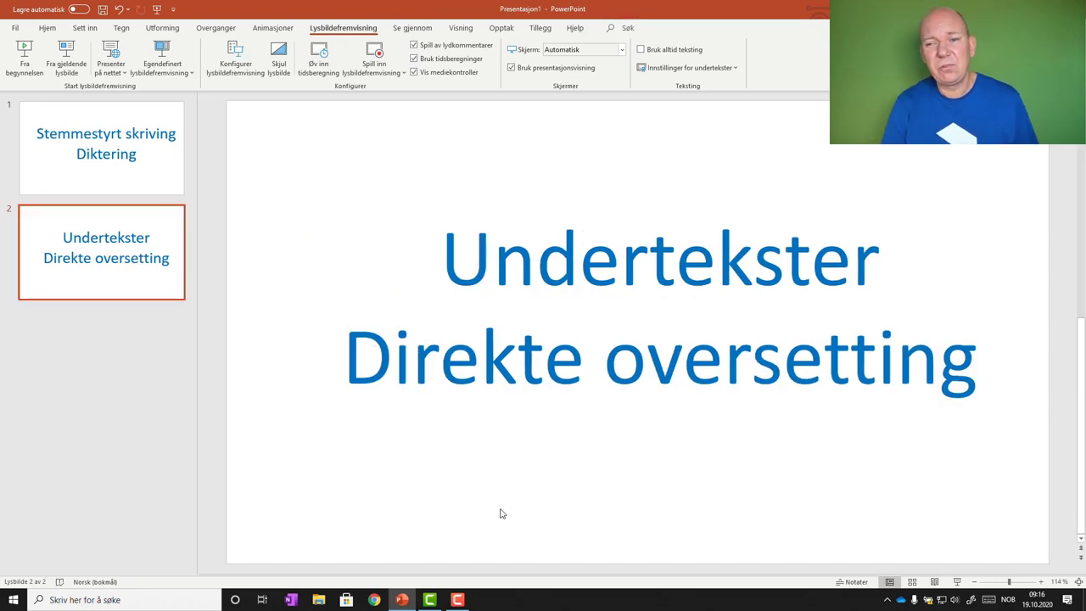
left_click(718, 71)
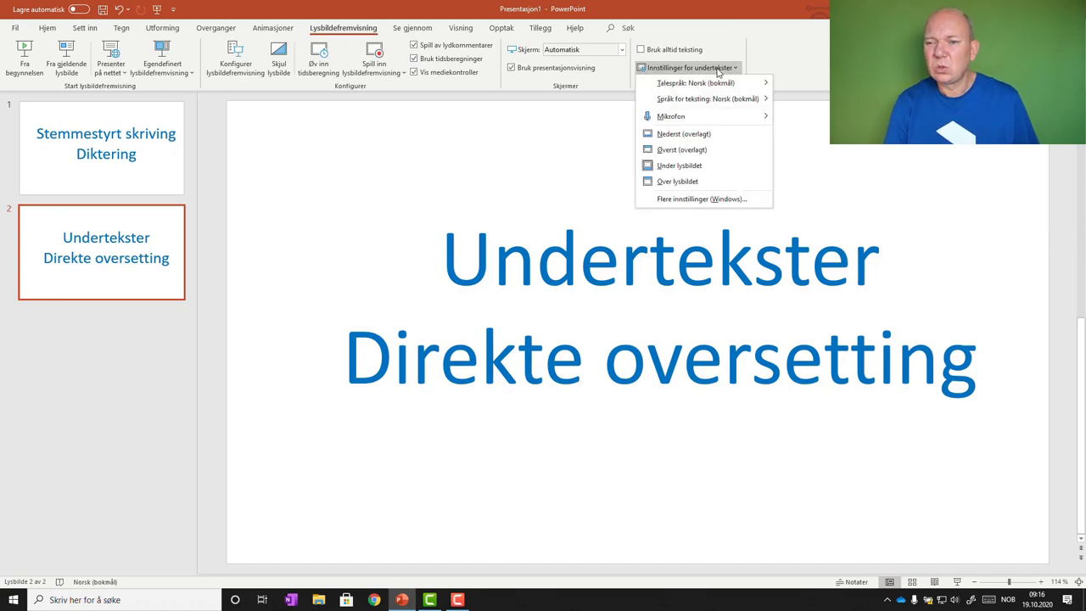
mouse_move(744, 101)
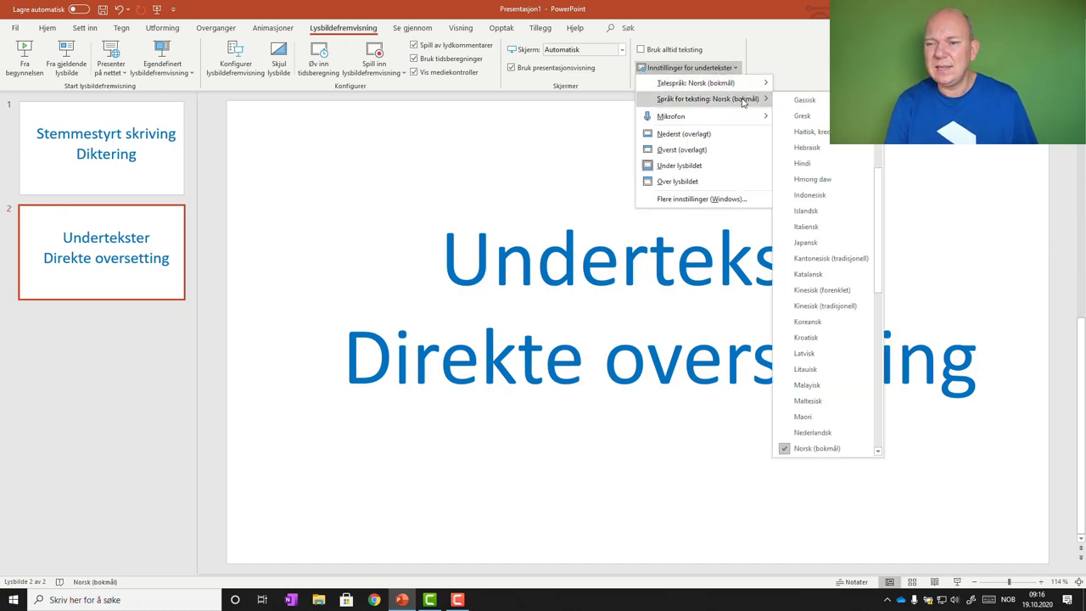
left_click_drag(880, 204, 880, 170)
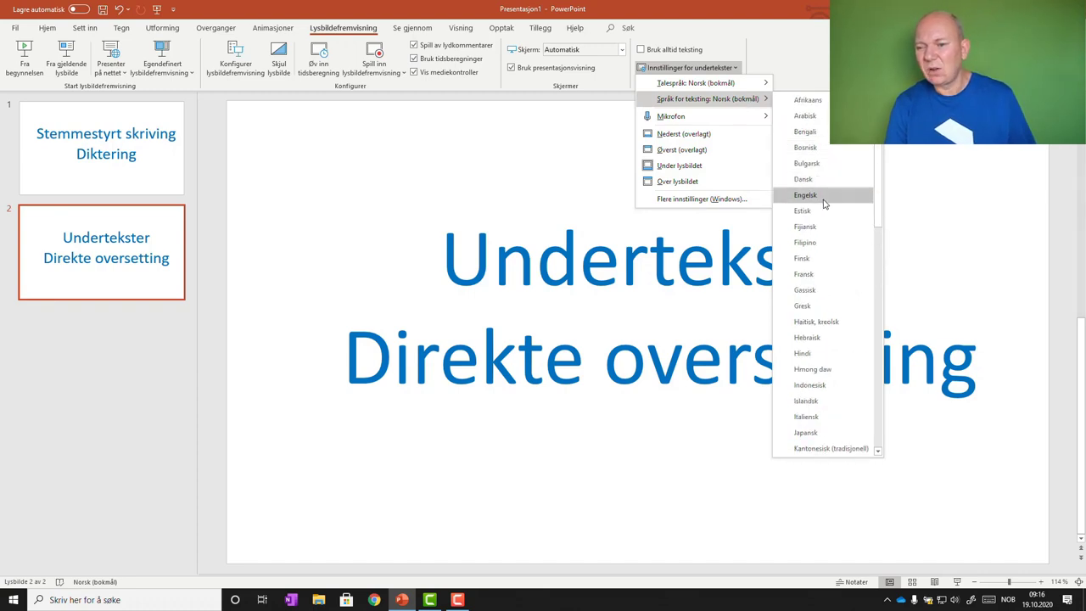
mouse_move(879, 170)
left_mouse_down()
mouse_move(877, 233)
mouse_move(878, 157)
left_mouse_up()
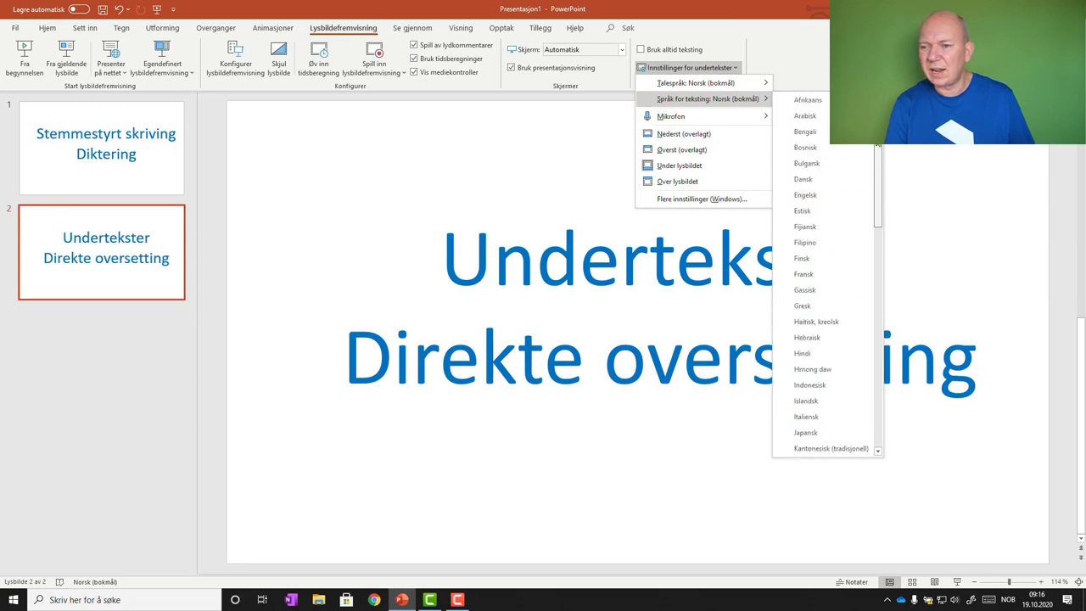
left_click(822, 200)
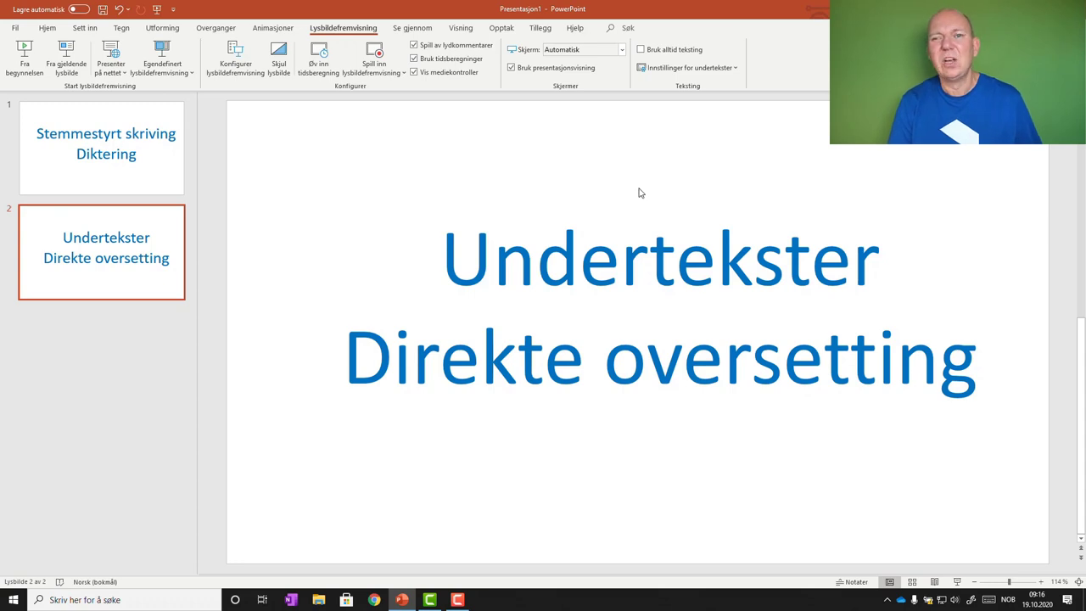
- Present slide 2 full screen with live Norwegian-to-English translated subtitles
left_click(957, 583)
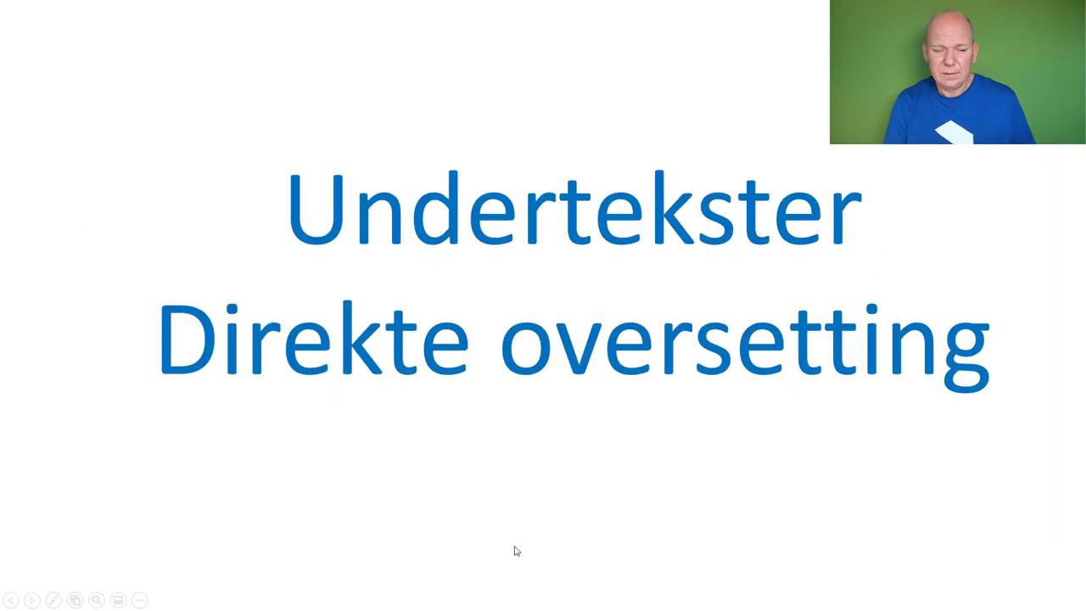
left_click(119, 601)
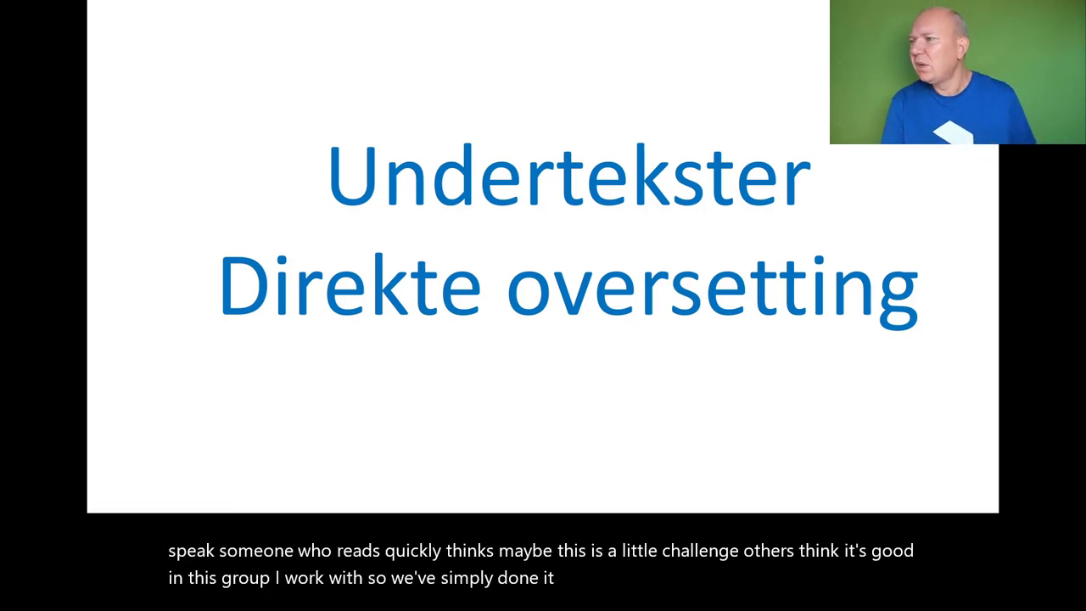
- Switch to the browser showing the Canvas course page for LA101IKT14-1 20H
key("alt+Tab")
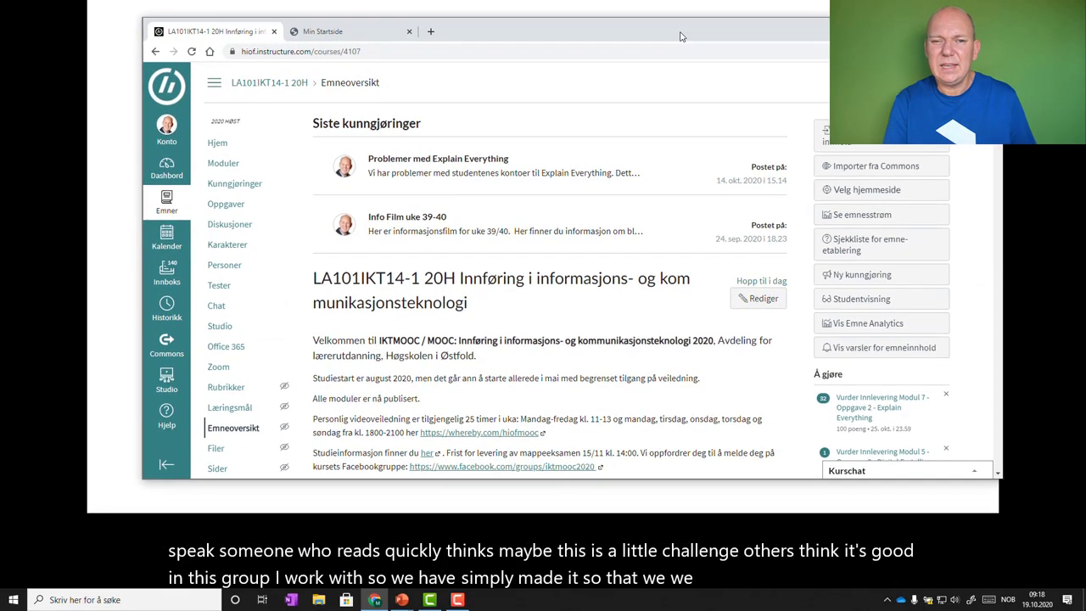